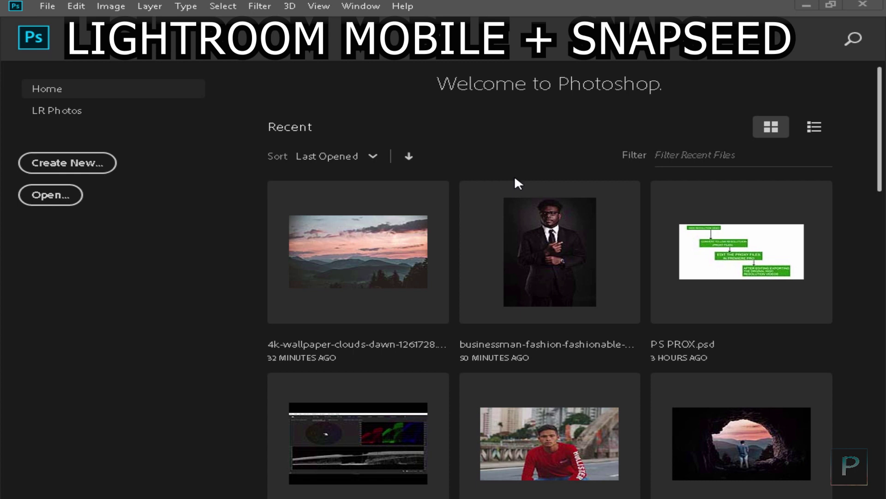
Create a new document of 1280 x 720 pixels at 640 pixels/inch with a white background.
{"action": "left_click", "coordinate": [40, 167]}
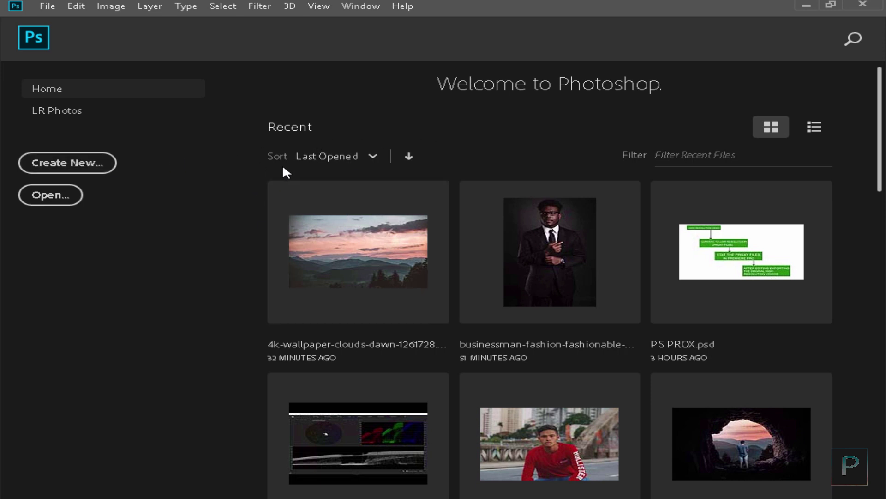
{"action": "left_click", "coordinate": [88, 166]}
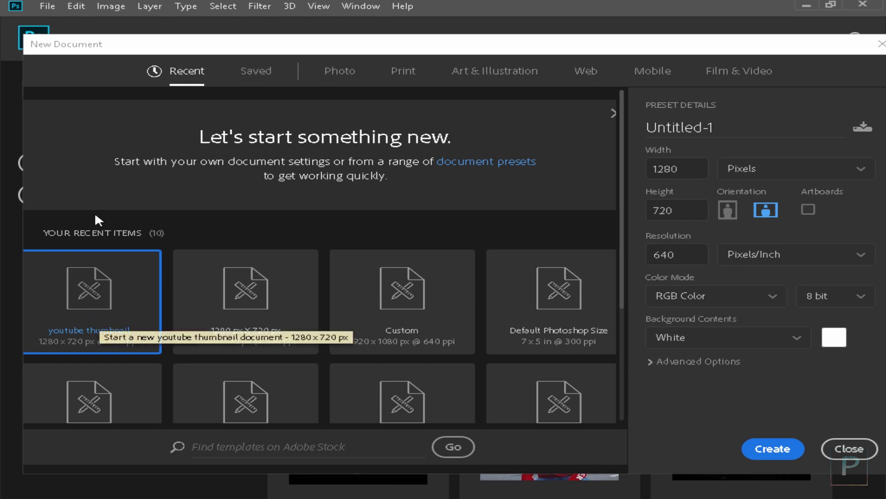
{"action": "double_click", "coordinate": [677, 169]}
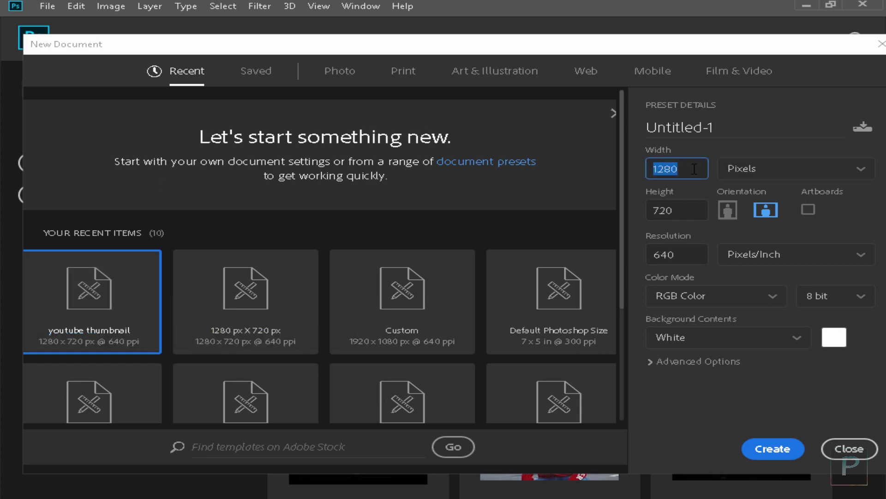
{"action": "left_click_drag", "start_coordinate": [684, 212], "coordinate": [655, 211]}
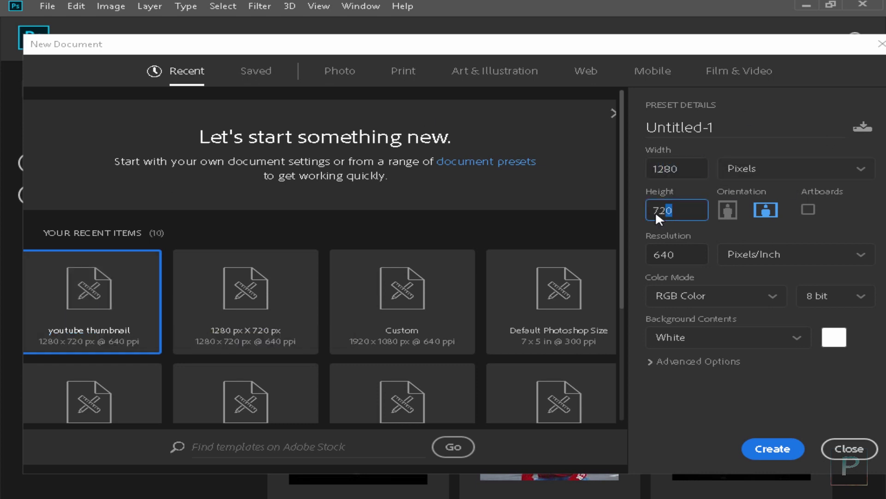
{"action": "double_click", "coordinate": [682, 253]}
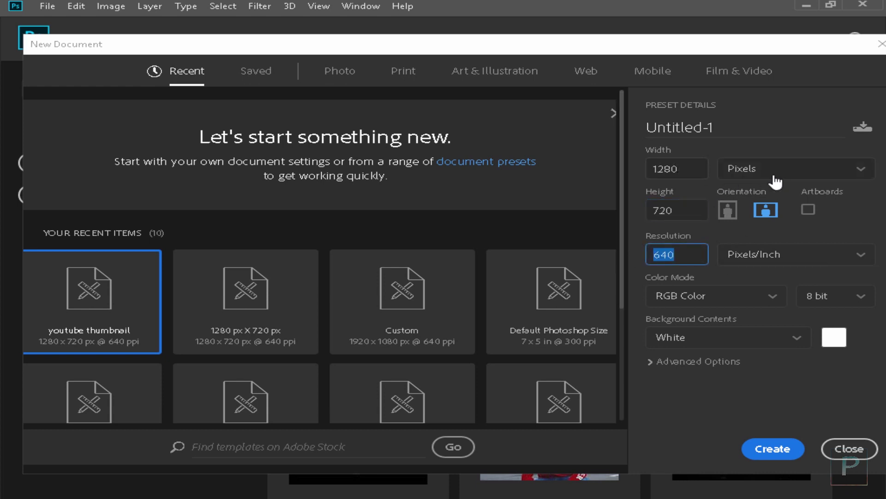
{"action": "left_click", "coordinate": [794, 340]}
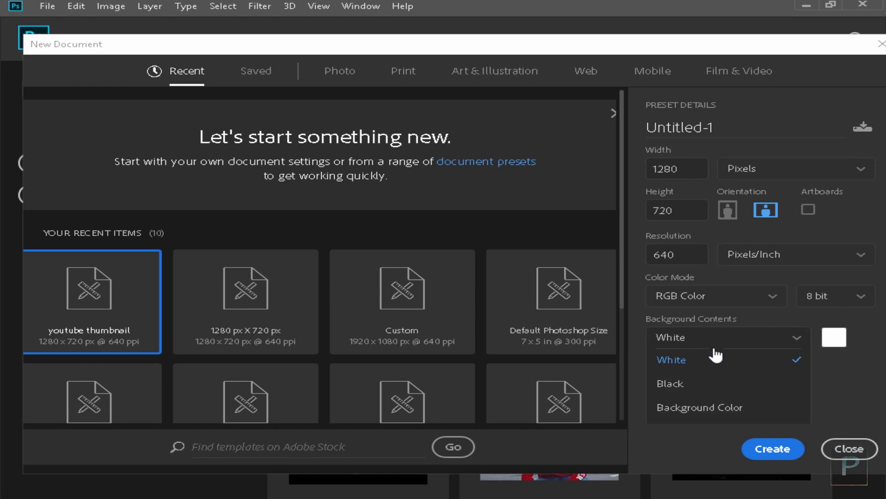
{"action": "left_click", "coordinate": [707, 359]}
{"action": "left_click", "coordinate": [772, 448]}
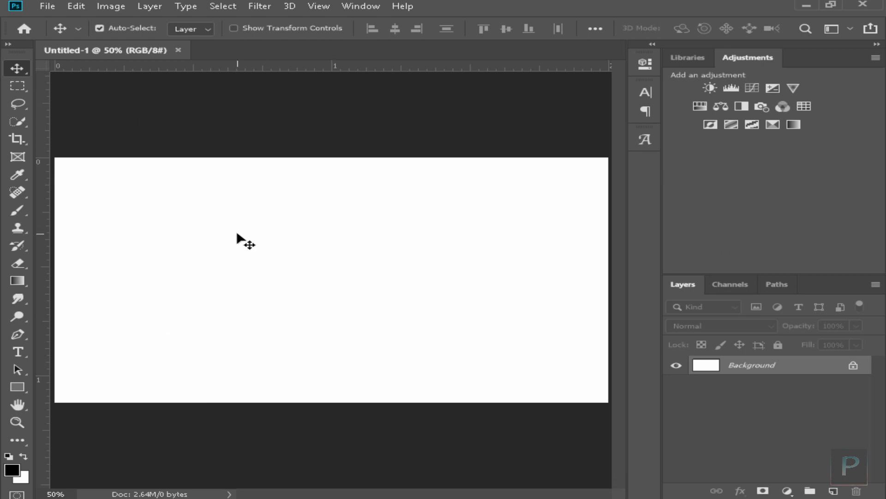
Place the 4k-wallpaper-clouds-dawn-1261728 image in the document and scale it to about 2.40% so it covers the full canvas width.
{"action": "key", "text": "ctrl+minus"}
{"action": "key", "text": "ctrl+minus"}
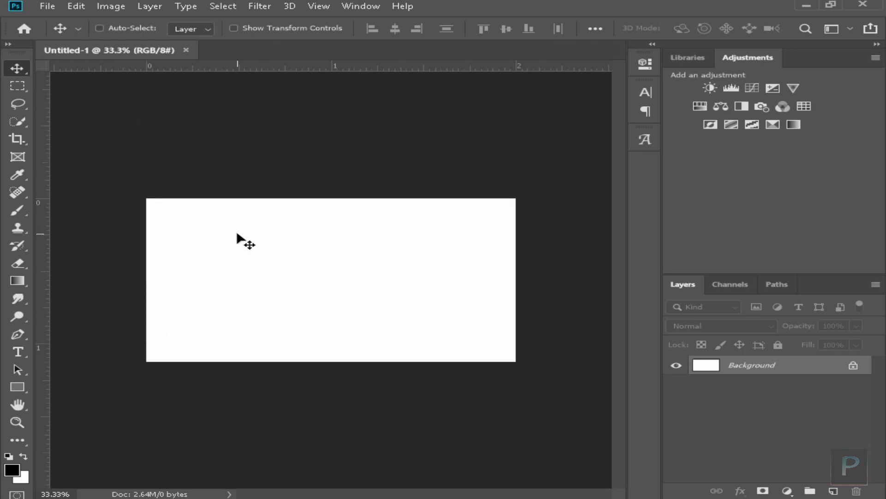
{"action": "key", "text": "ctrl+plus"}
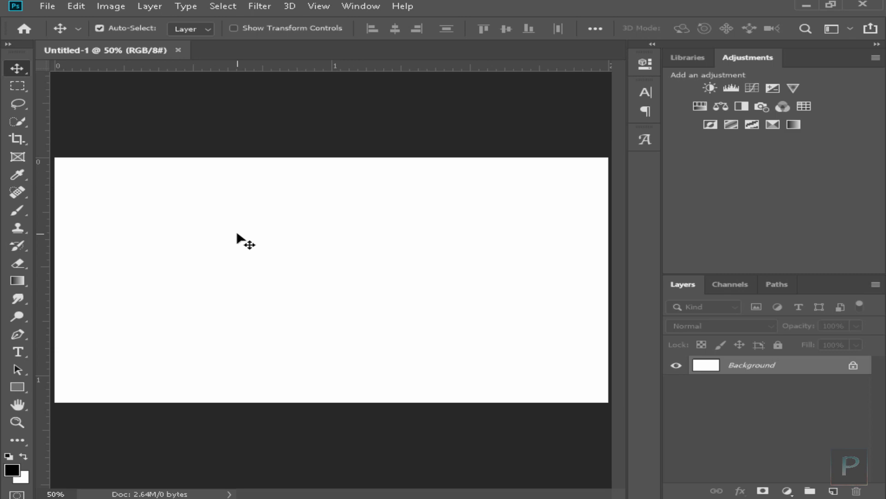
{"action": "left_click", "coordinate": [806, 6]}
{"action": "left_click_drag", "start_coordinate": [864, 307], "coordinate": [341, 263]}
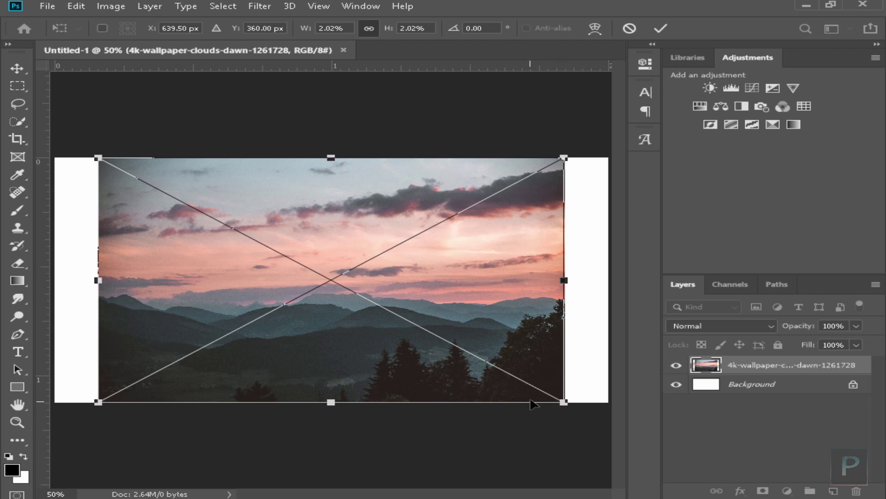
{"action": "left_click_drag", "start_coordinate": [563, 402], "coordinate": [609, 425]}
{"action": "left_click_drag", "start_coordinate": [98, 156], "coordinate": [54, 134]}
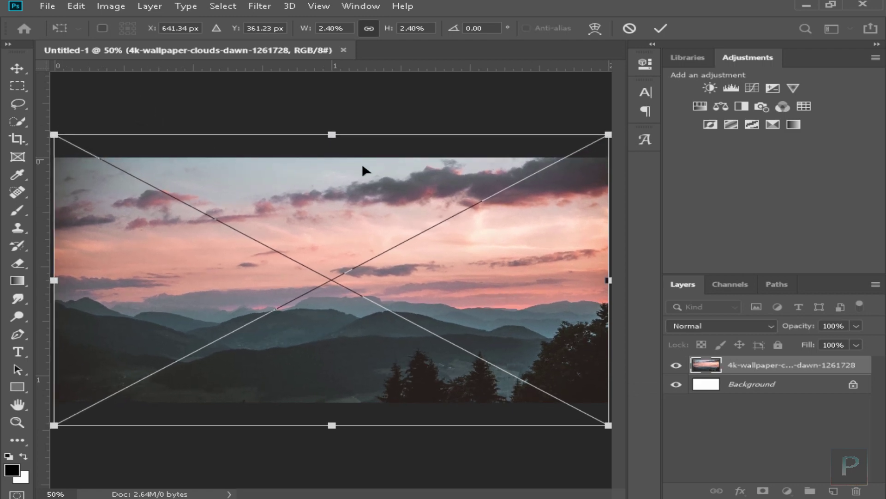
{"action": "left_click", "coordinate": [660, 28]}
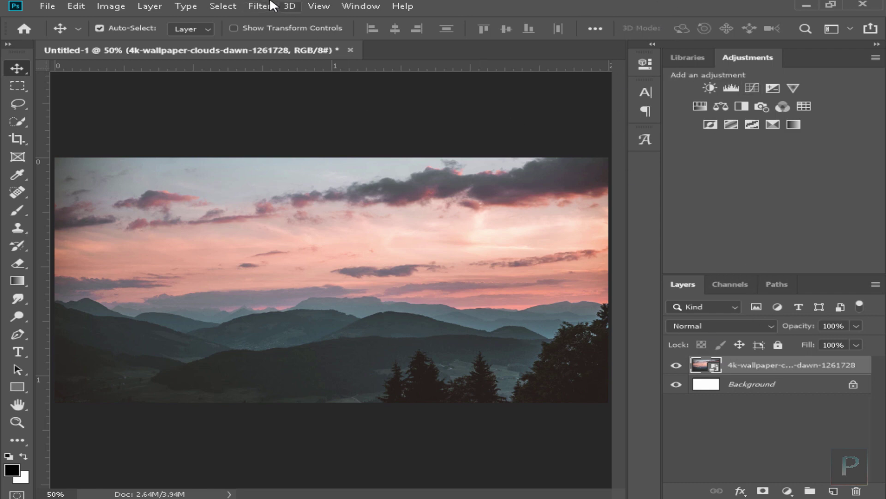
Open the Camera Raw Filter on the wallpaper layer and set Exposure to +0.25.
{"action": "left_click", "coordinate": [287, 7]}
{"action": "mouse_move", "coordinate": [261, 7]}
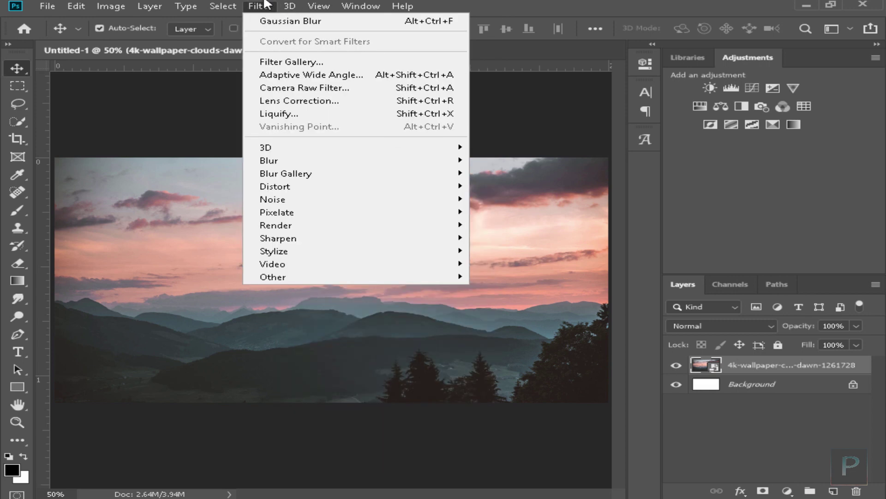
{"action": "left_click", "coordinate": [325, 89]}
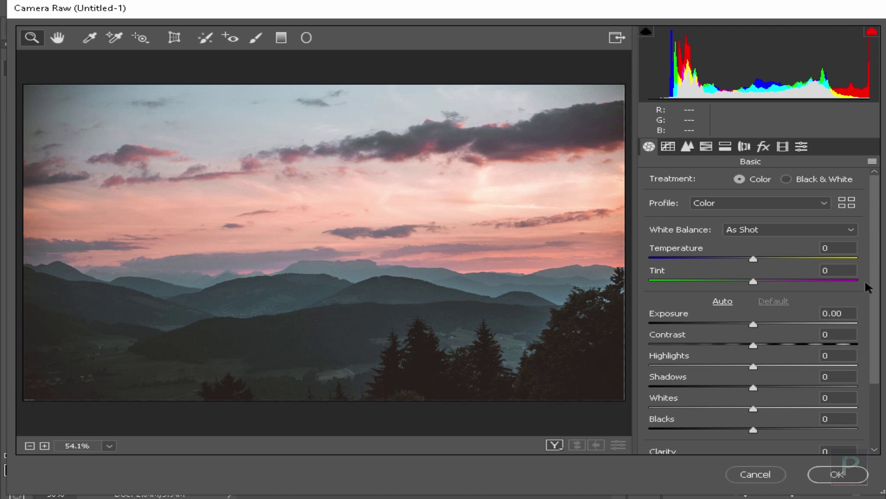
{"action": "scroll", "coordinate": [880, 285], "scroll_direction": "down", "scroll_amount": 3}
{"action": "scroll", "coordinate": [863, 233], "scroll_direction": "up", "scroll_amount": 3}
{"action": "left_click", "coordinate": [758, 324]}
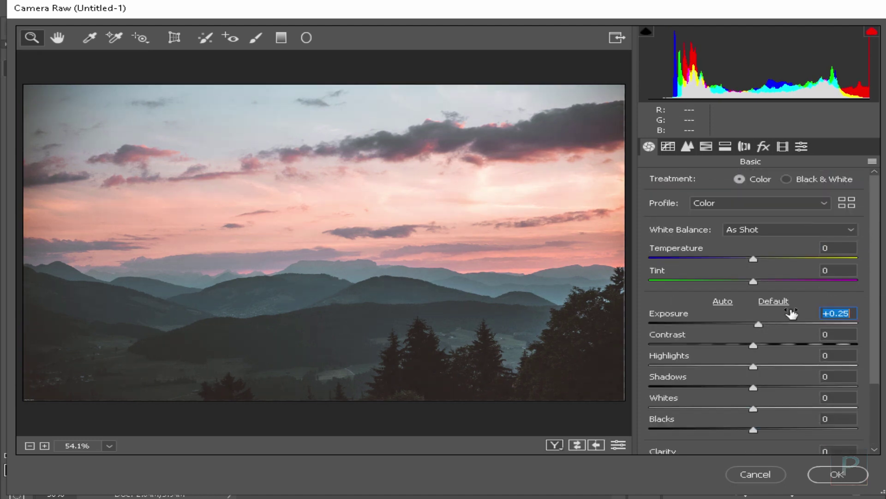
Set Contrast to +13, Highlights to +9, Shadows to +11, Whites to +8 and Blacks to +12.
{"action": "scroll", "coordinate": [873, 287], "scroll_direction": "down", "scroll_amount": 2}
{"action": "left_click", "coordinate": [774, 283]}
{"action": "left_click_drag", "start_coordinate": [775, 285], "coordinate": [765, 342]}
{"action": "scroll", "coordinate": [876, 341], "scroll_direction": "down", "scroll_amount": 1}
{"action": "scroll", "coordinate": [876, 342], "scroll_direction": "down", "scroll_amount": 1}
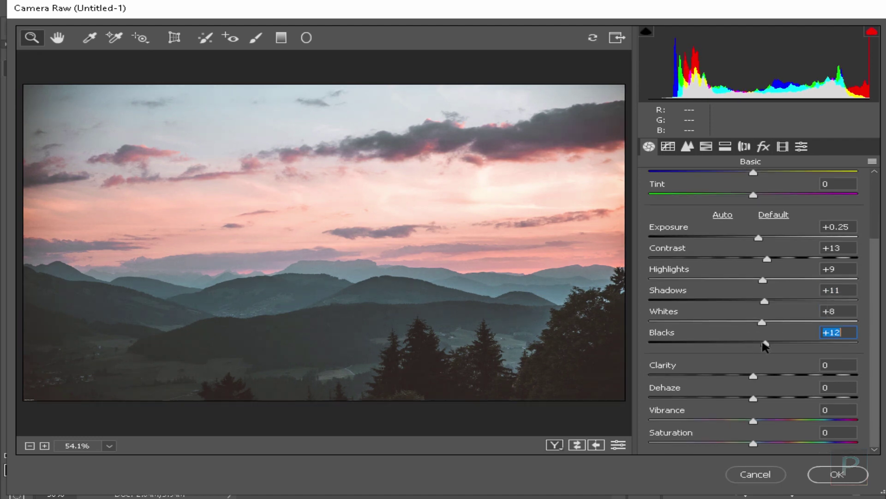
Set Clarity to +28, Dehaze to +16, Vibrance to +8, Saturation to +13 and Temperature to -3.
{"action": "left_click_drag", "start_coordinate": [754, 375], "coordinate": [783, 366]}
{"action": "left_click_drag", "start_coordinate": [753, 397], "coordinate": [769, 442]}
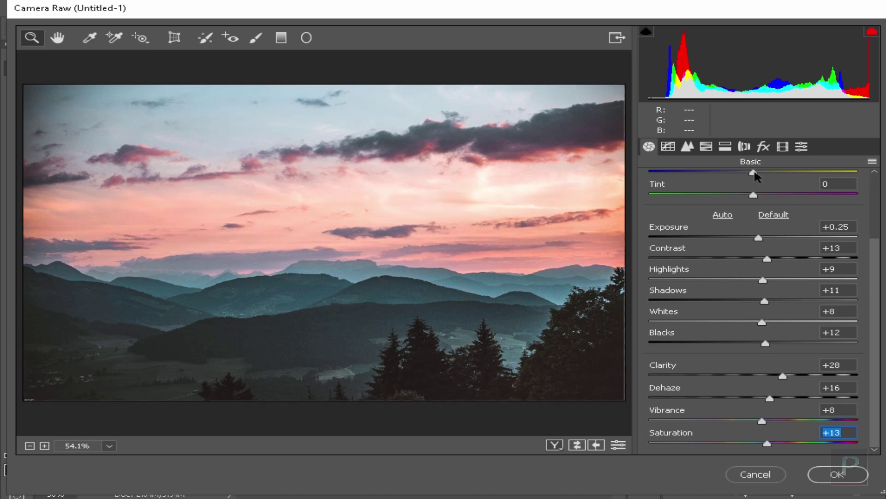
{"action": "left_click_drag", "start_coordinate": [754, 173], "coordinate": [749, 174]}
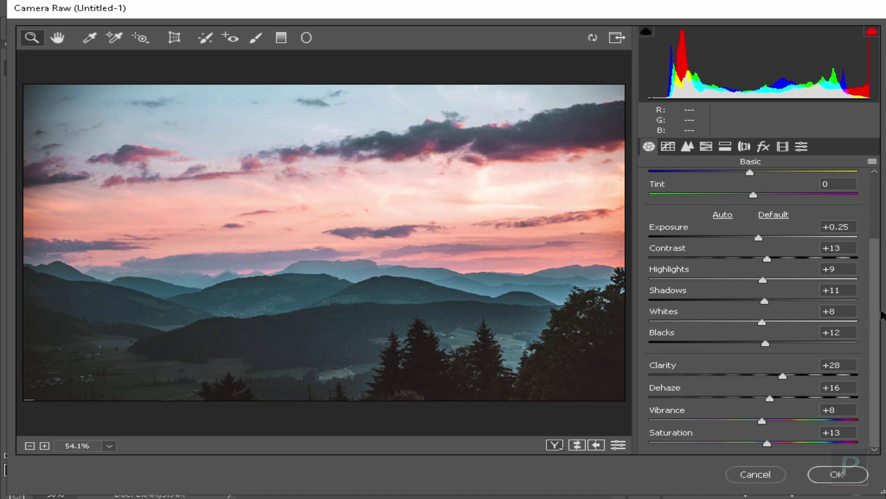
{"action": "scroll", "coordinate": [790, 237], "scroll_direction": "up", "scroll_amount": 3}
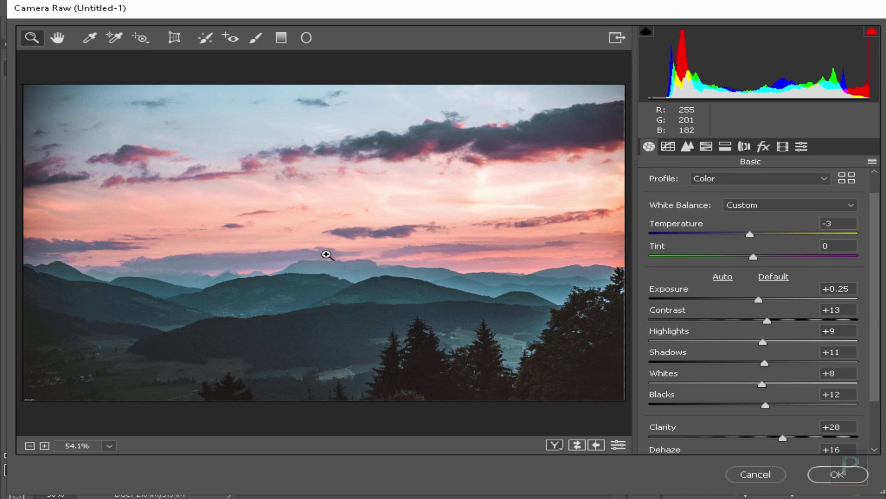
Set the Reds saturation to -39 and the sharpening amount to 26, and apply the Camera Raw Filter.
{"action": "left_click", "coordinate": [713, 147]}
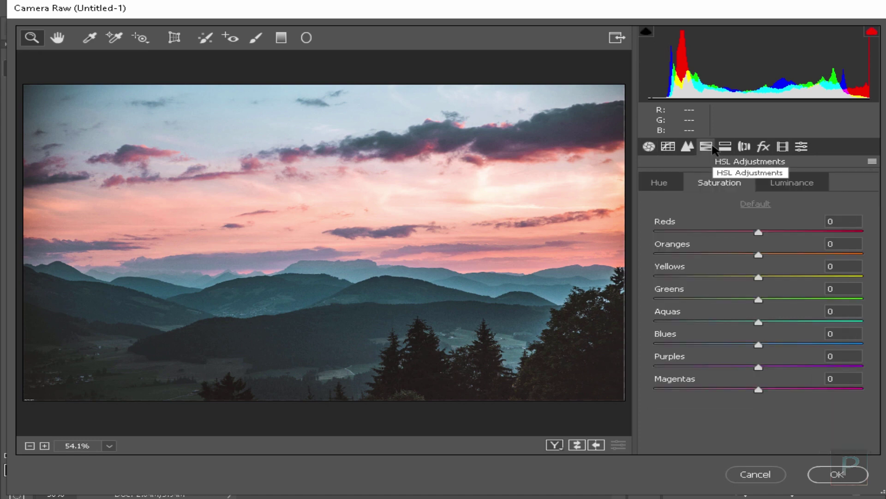
{"action": "left_click_drag", "start_coordinate": [759, 232], "coordinate": [717, 232]}
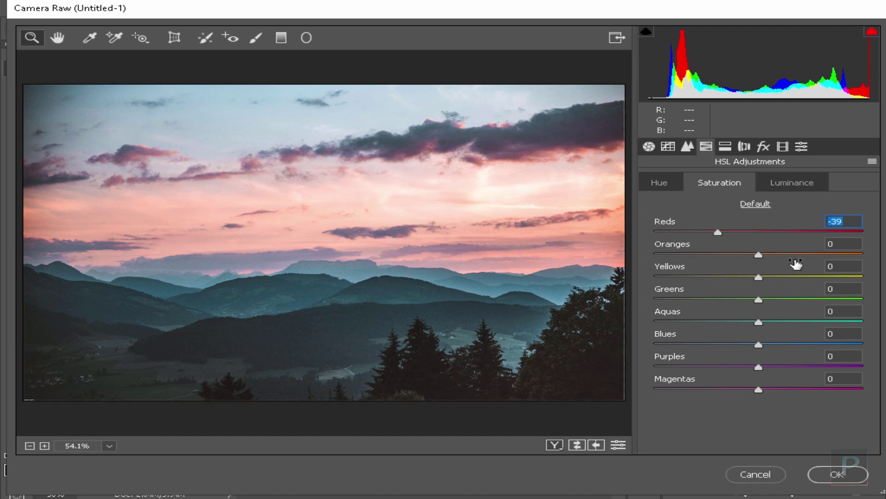
{"action": "left_click", "coordinate": [688, 146]}
{"action": "left_click", "coordinate": [669, 203]}
{"action": "left_click_drag", "start_coordinate": [669, 204], "coordinate": [687, 203]}
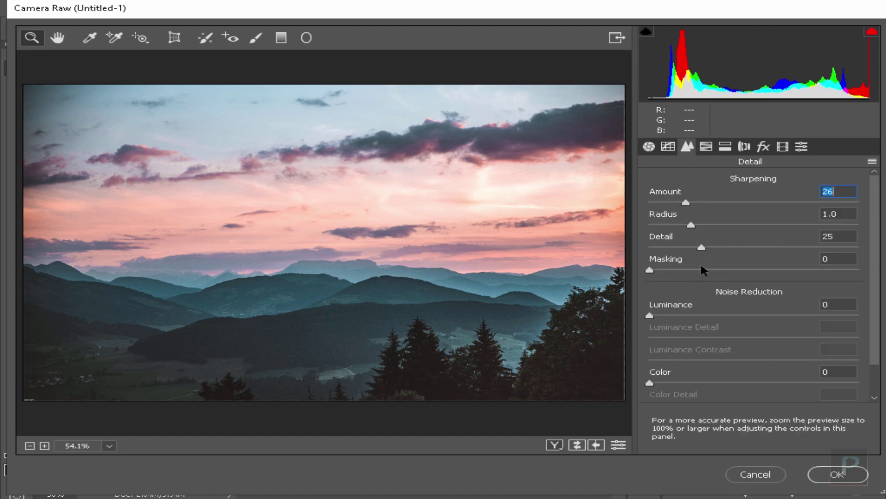
{"action": "left_click", "coordinate": [837, 474]}
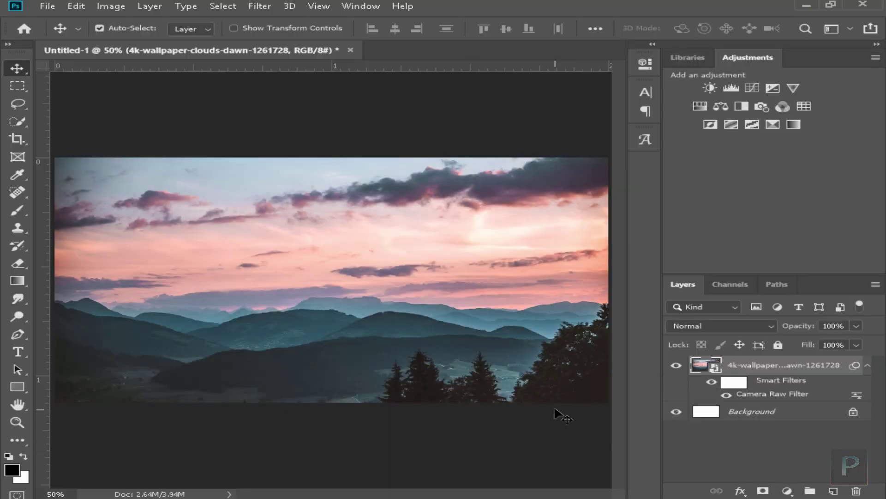
Toggle the Camera Raw Filter's visibility to compare the edit, and collapse the layer's smart filters.
{"action": "left_click", "coordinate": [726, 395]}
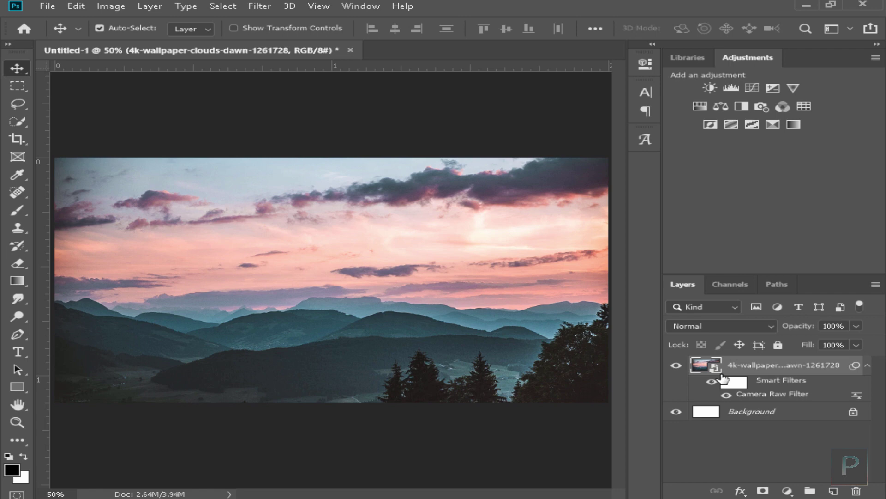
{"action": "left_click", "coordinate": [868, 365]}
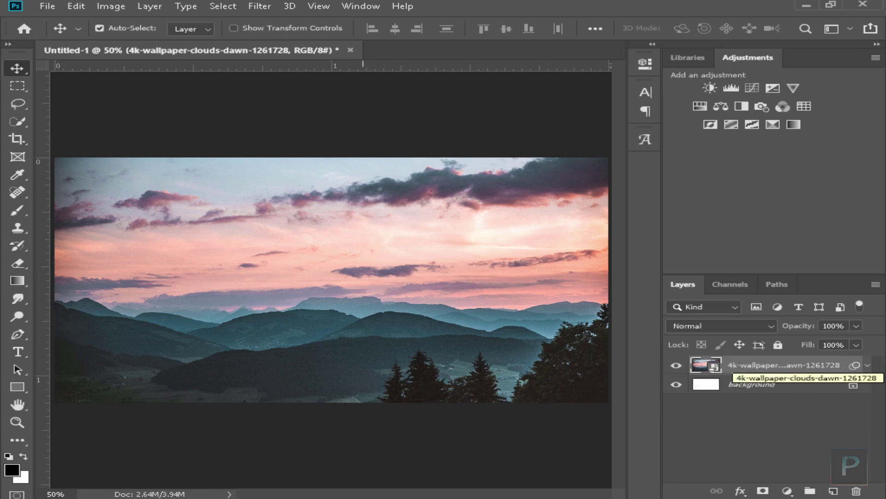
Add the text "MAKE AWESOME THUMBNAIS" over the sky in white Comic Sans MS Bold Italic at 9 pt.
{"action": "left_click", "coordinate": [21, 355]}
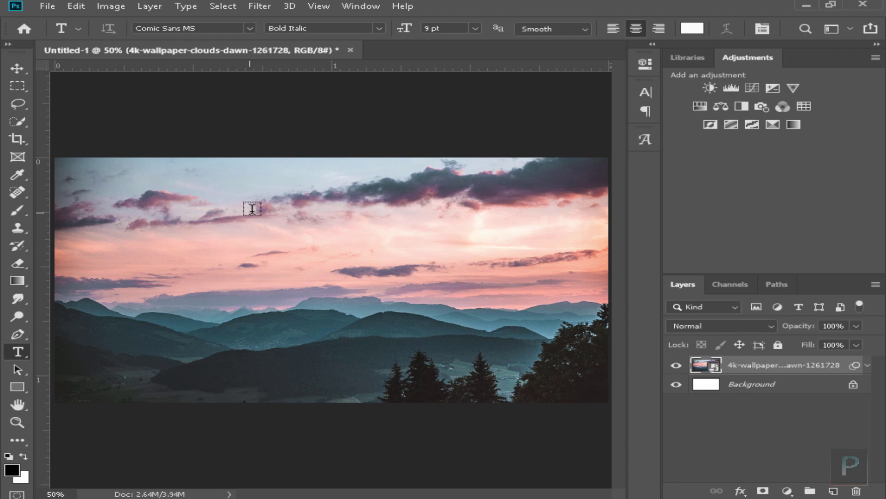
{"action": "left_click", "coordinate": [217, 245]}
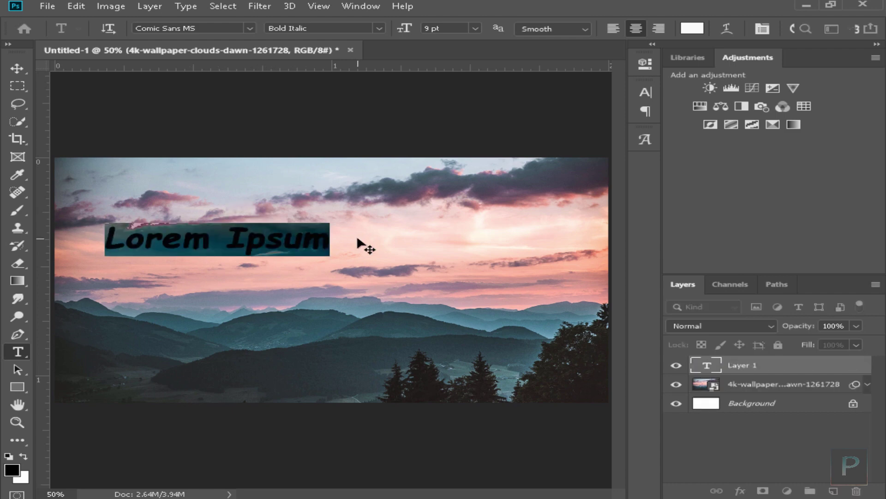
{"action": "type", "text": "MAK"}
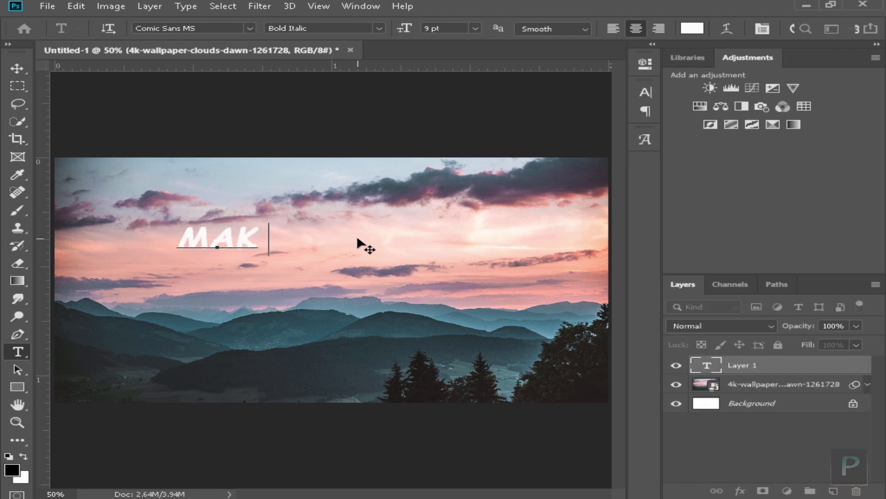
{"action": "type", "text": "E AWES"}
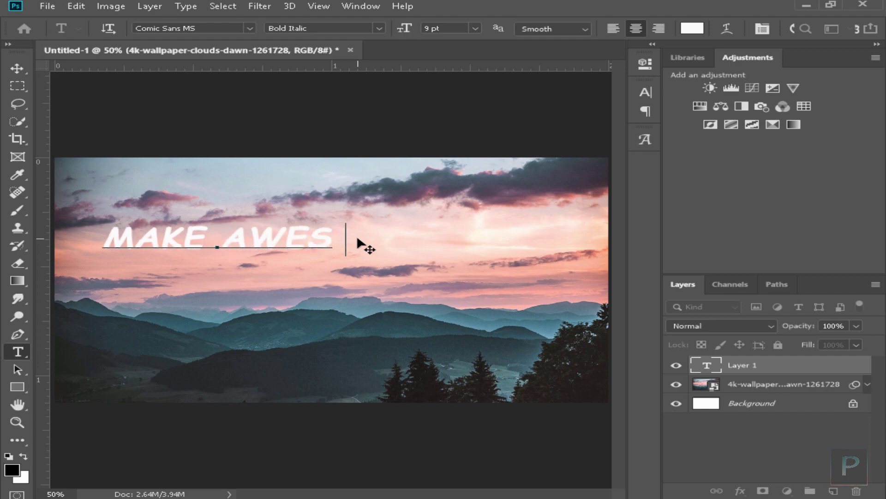
{"action": "type", "text": "OME THUMBNAIS"}
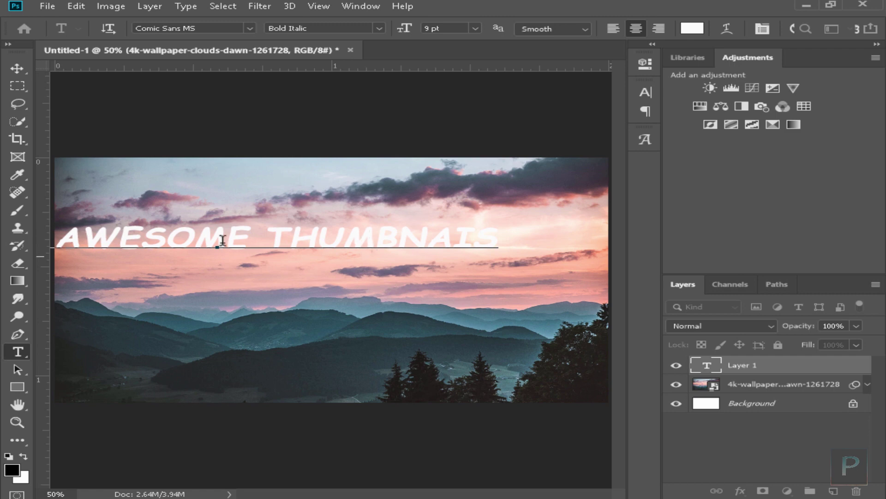
Scale the "MAKE AWESOME THUMBNAIS" text to about 48.73% and center it horizontally in the upper part of the sky.
{"action": "left_click", "coordinate": [17, 68]}
{"action": "left_click_drag", "start_coordinate": [242, 249], "coordinate": [353, 241]}
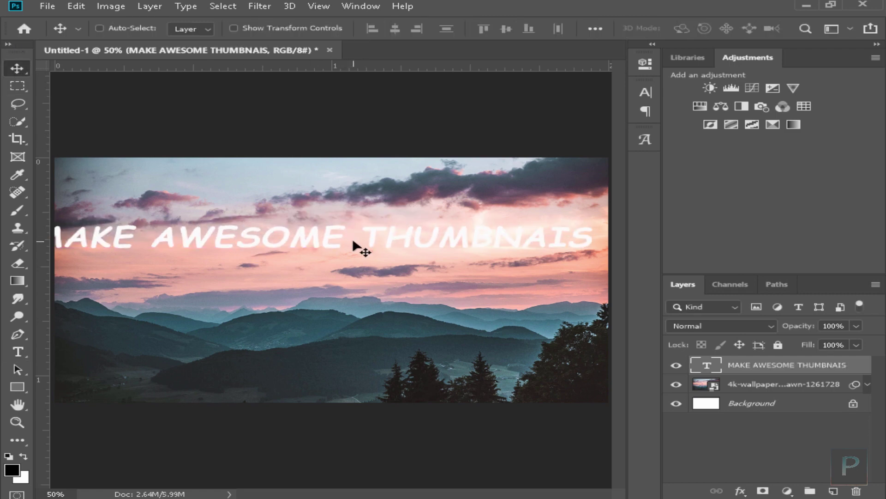
{"action": "key", "text": "ctrl+t"}
{"action": "left_click_drag", "start_coordinate": [595, 247], "coordinate": [277, 233]}
{"action": "left_click_drag", "start_coordinate": [359, 221], "coordinate": [426, 214]}
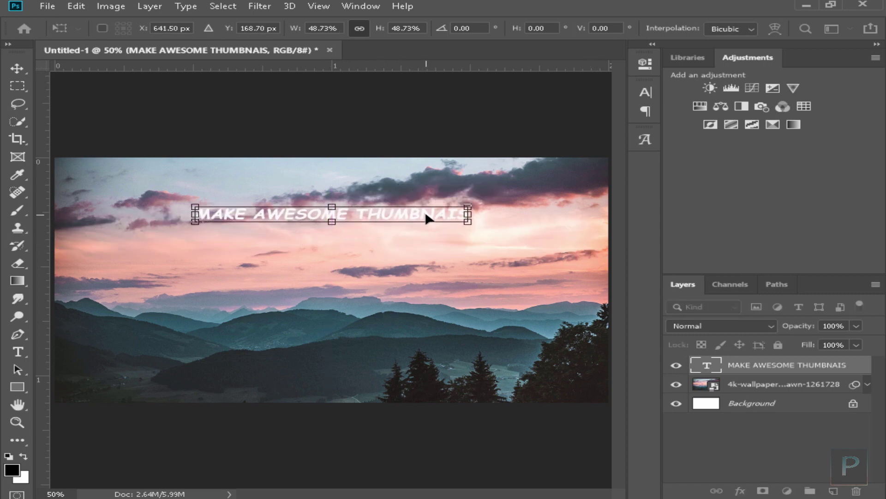
{"action": "left_click", "coordinate": [18, 64]}
Add the white text "FOR YOUTUBE" in Comic Sans MS Bold Italic at 9 pt and center it directly beneath the first title line.
{"action": "left_click", "coordinate": [18, 350]}
{"action": "left_click", "coordinate": [229, 242]}
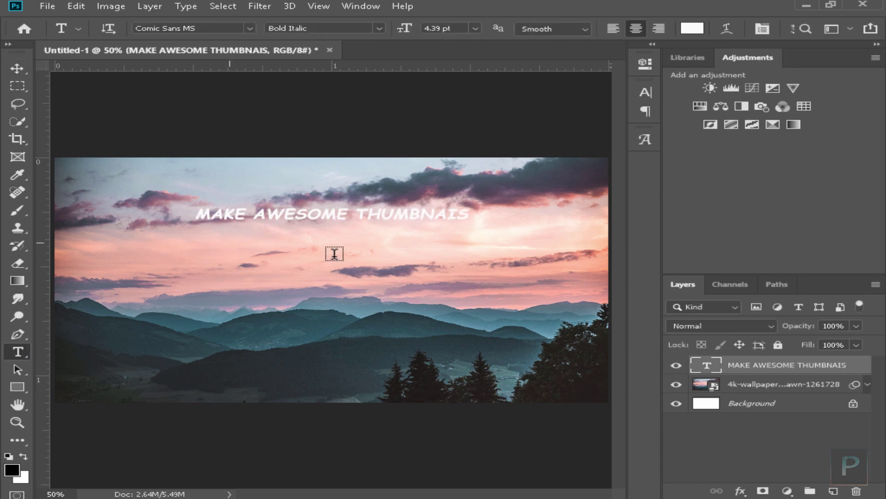
{"action": "type", "text": "FO"}
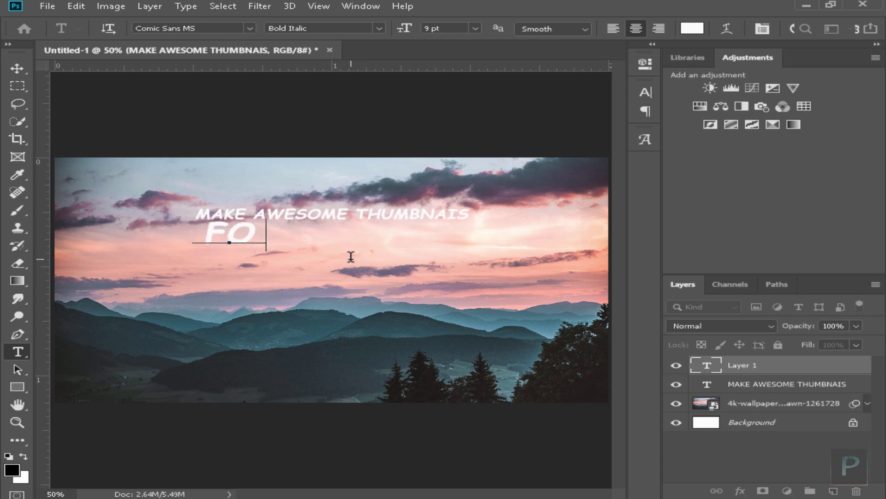
{"action": "type", "text": "R YOUTUBE"}
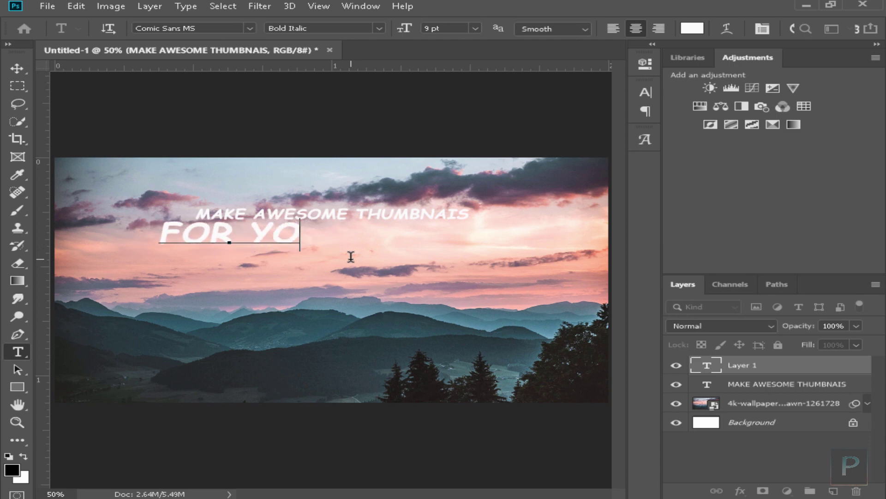
{"action": "left_click", "coordinate": [17, 69]}
{"action": "left_click_drag", "start_coordinate": [251, 227], "coordinate": [336, 230]}
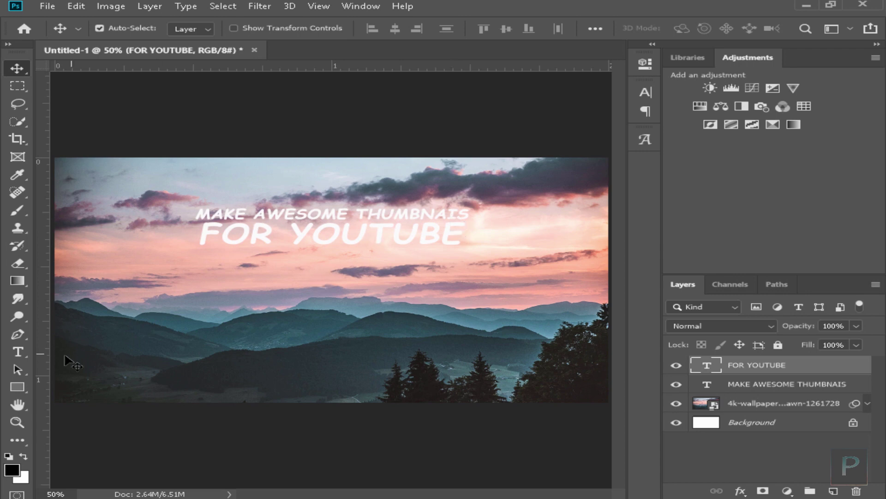
Correct the spelling in the upper title line so it reads "MAKE AWESOME THUMBNAILS".
{"action": "left_click", "coordinate": [18, 352]}
{"action": "left_click", "coordinate": [464, 216]}
{"action": "type", "text": "L"}
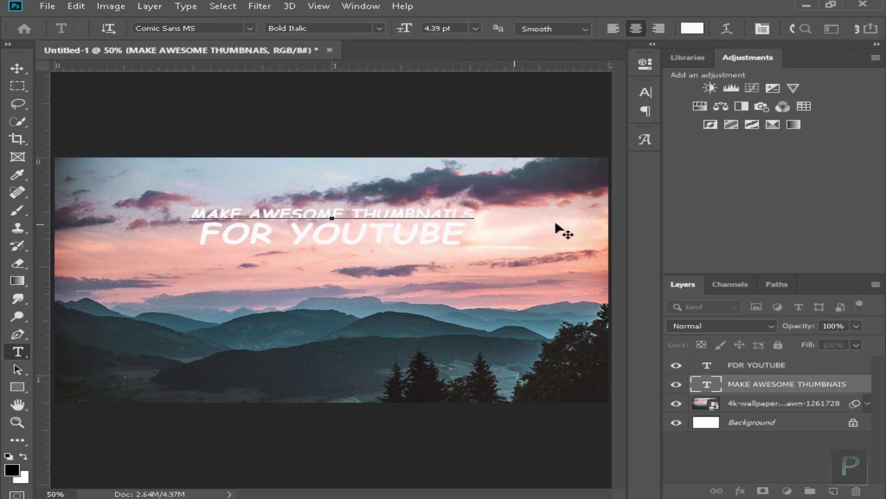
{"action": "left_click", "coordinate": [17, 68]}
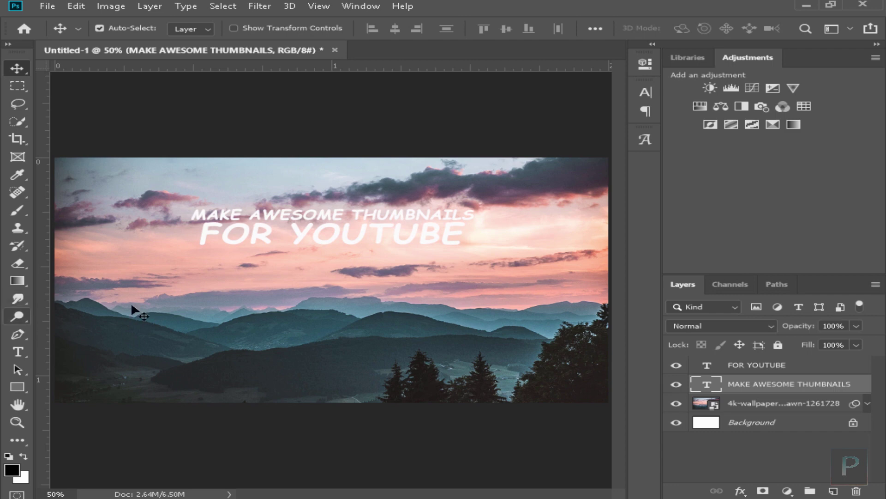
Select all of the "FOR YOUTUBE" text for editing and open its character formatting settings.
{"action": "left_click", "coordinate": [13, 354]}
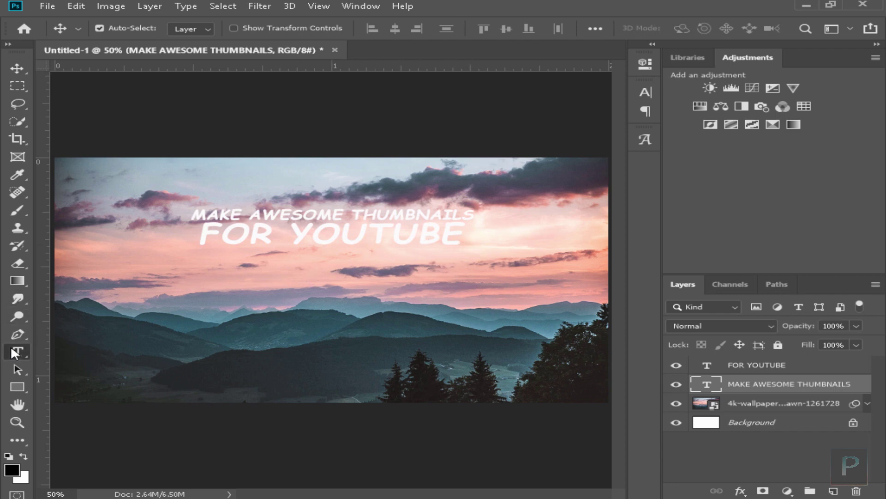
{"action": "left_click_drag", "start_coordinate": [462, 234], "coordinate": [197, 233]}
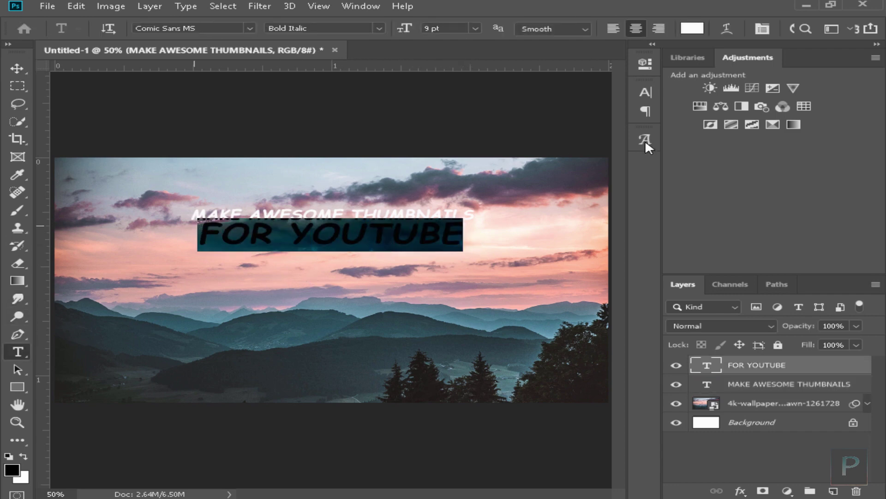
{"action": "left_click", "coordinate": [645, 92]}
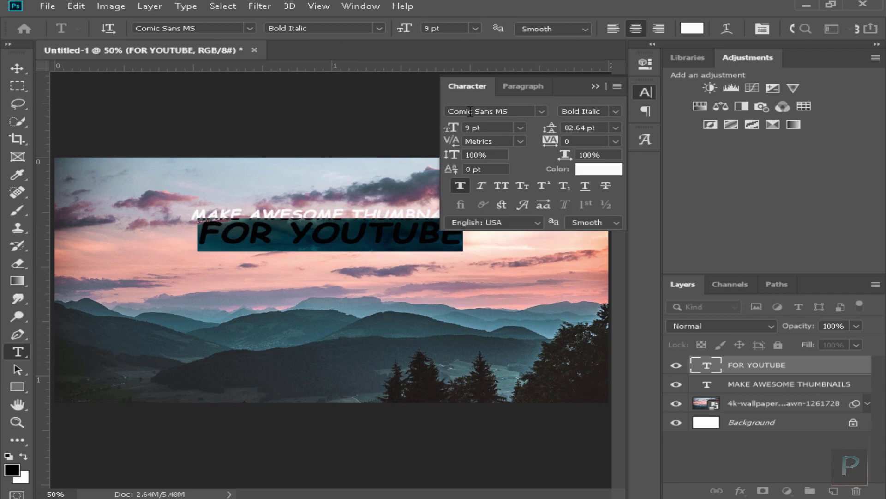